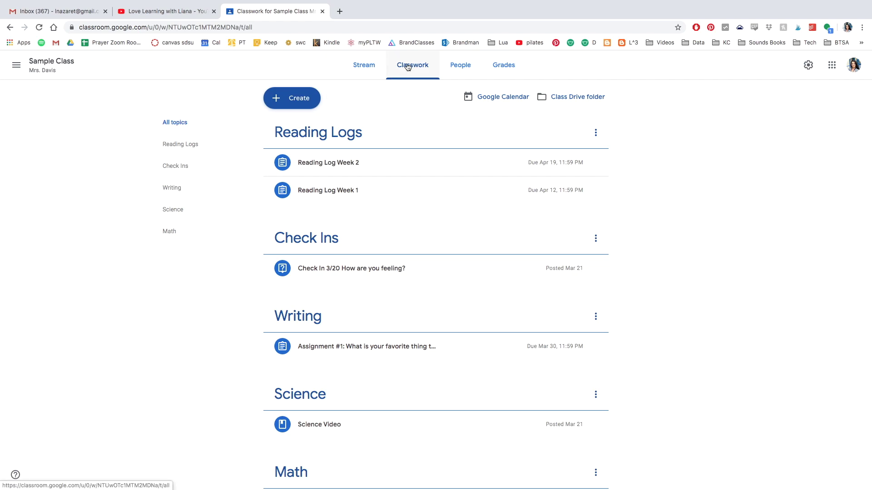
# Create a topic named 'Physical Education' on the class's Classwork page.
pyautogui.click(301, 97)
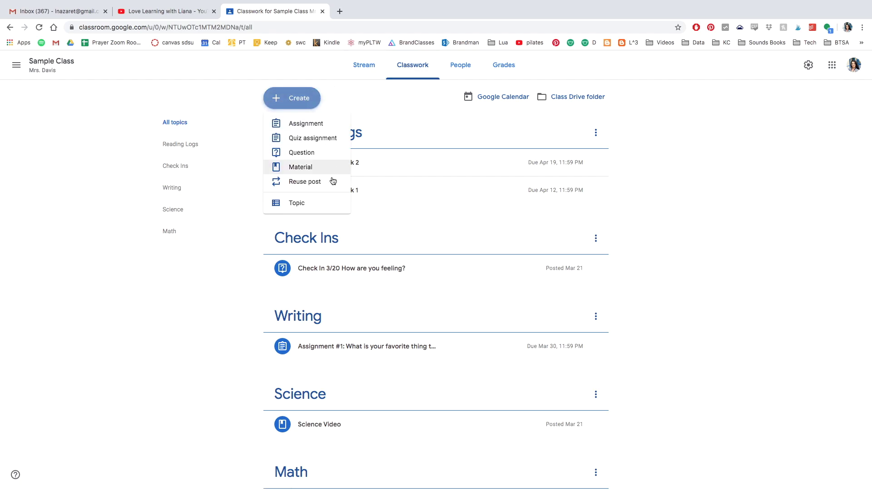
pyautogui.click(317, 204)
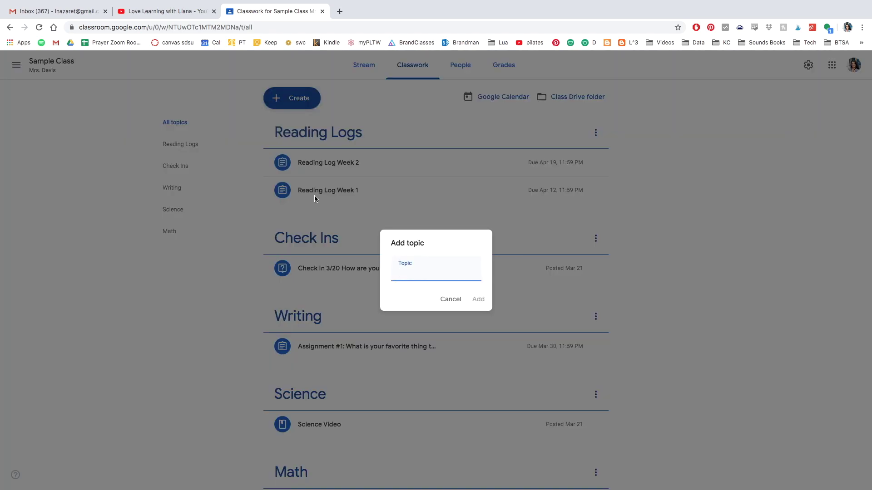
pyautogui.write('Physical Education')
pyautogui.click(477, 299)
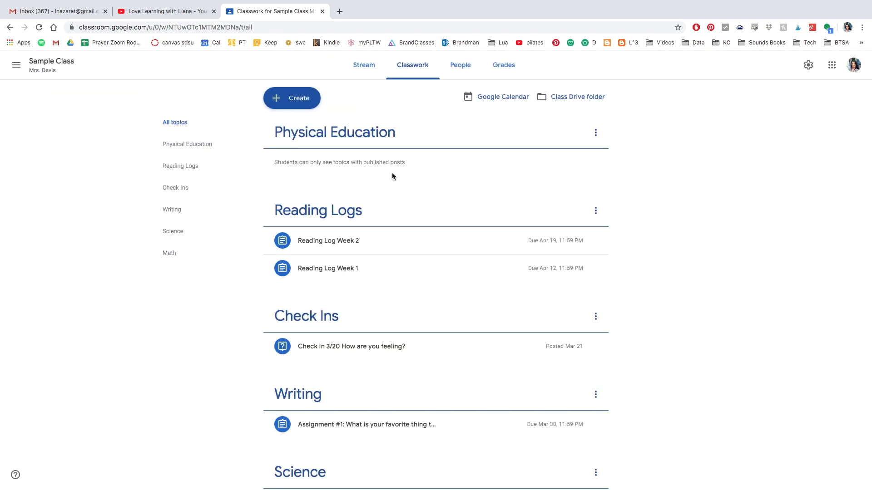
pyautogui.click(291, 98)
# Title a new assignment 'Physical Activity Week 1' with instructions to log activity in the document below.
pyautogui.click(305, 124)
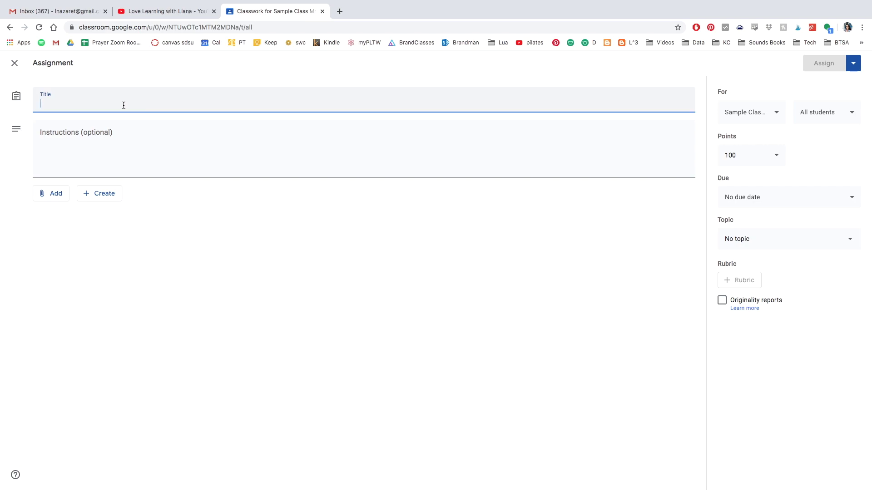
pyautogui.write('Physical Ac')
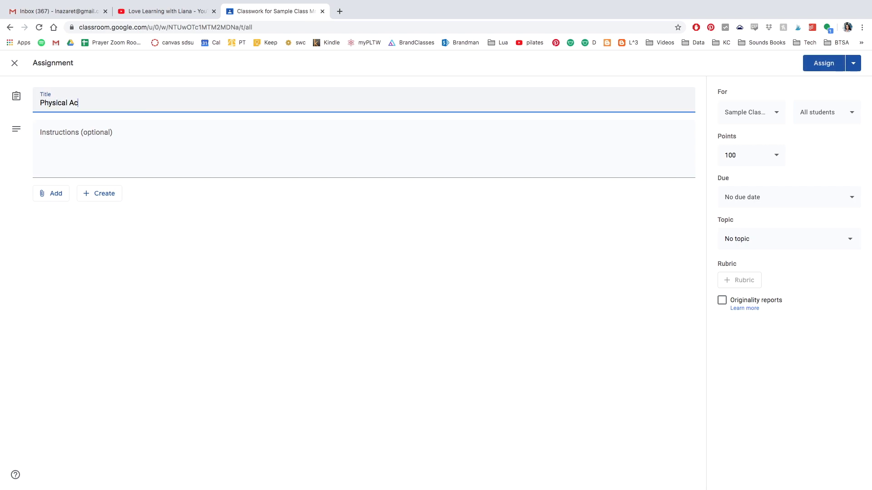
pyautogui.write('tivity Week 1')
pyautogui.click(123, 136)
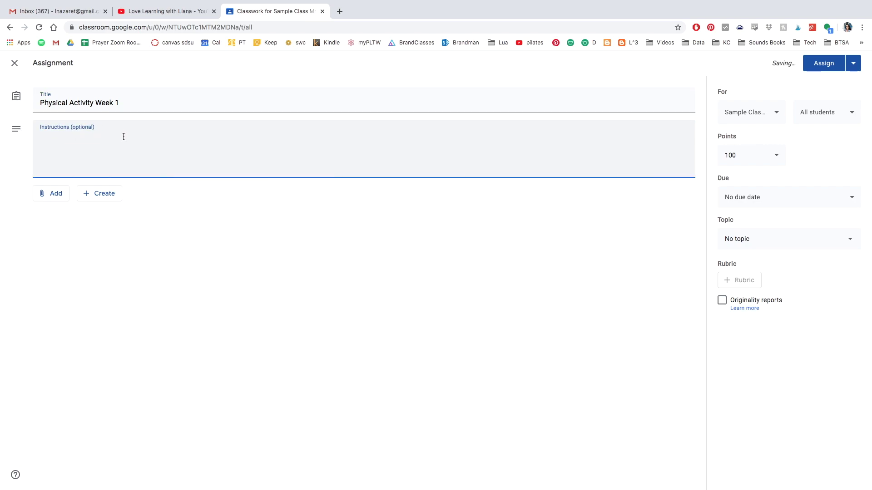
pyautogui.write('Please log in your physical activity this week by entering thed')
pyautogui.press('BackSpace')
pyautogui.write('work in the document down below.')
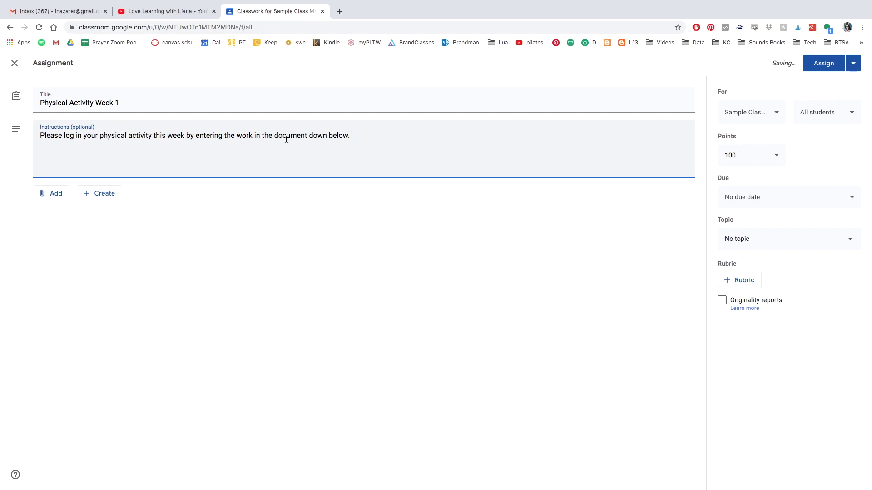
# Check the class and student recipient lists, keeping all students selected.
pyautogui.click(775, 115)
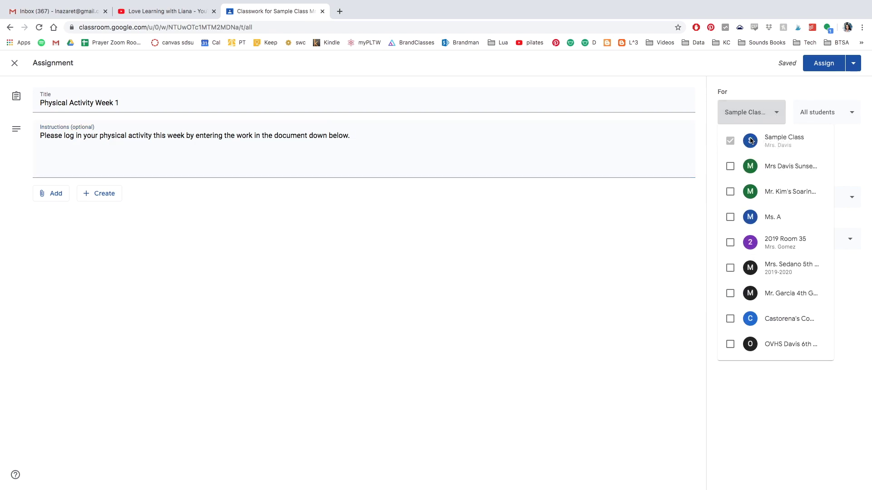
pyautogui.click(755, 88)
pyautogui.click(821, 113)
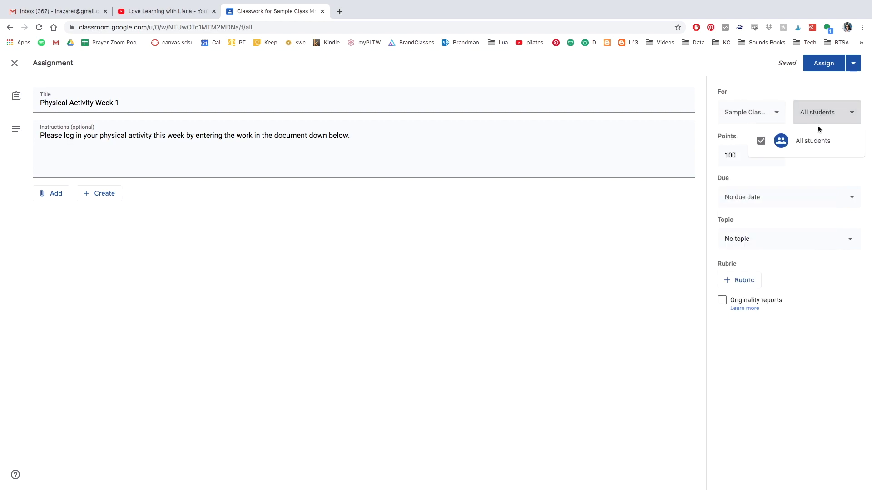
pyautogui.click(779, 87)
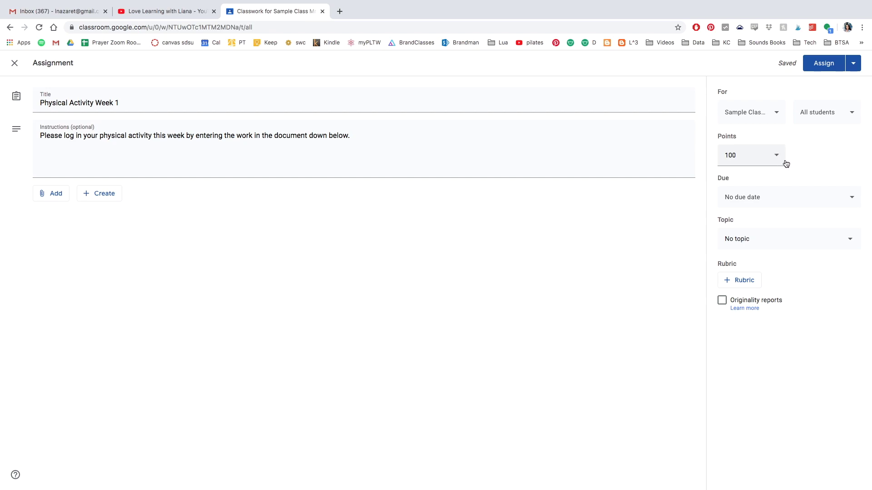
# Set the assignment due date to Sun, Apr 12 at 11:59 PM.
pyautogui.click(785, 195)
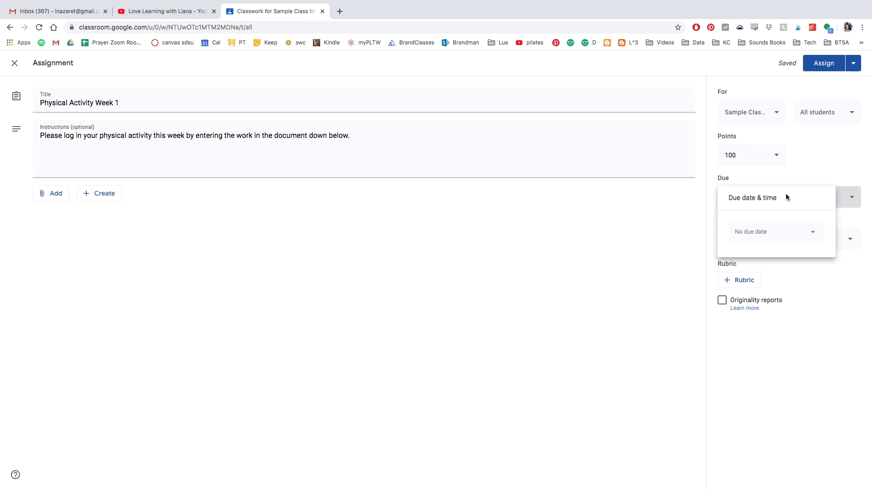
pyautogui.click(797, 237)
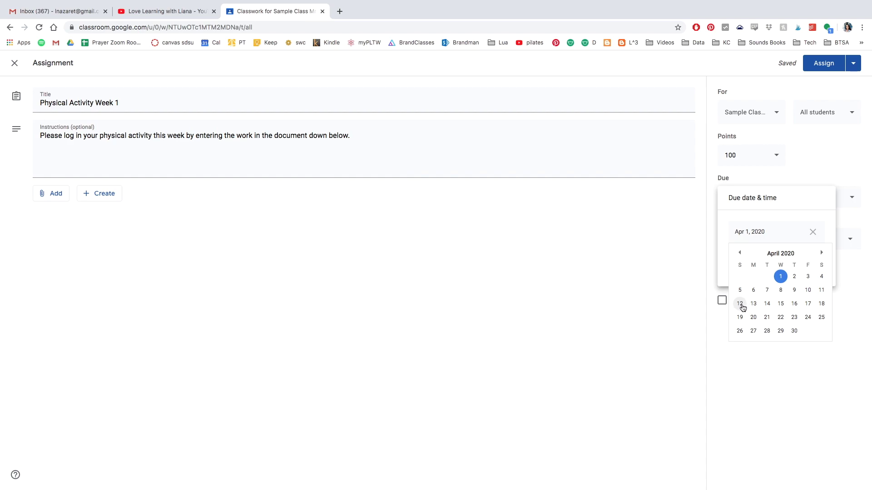
pyautogui.click(742, 306)
pyautogui.click(757, 269)
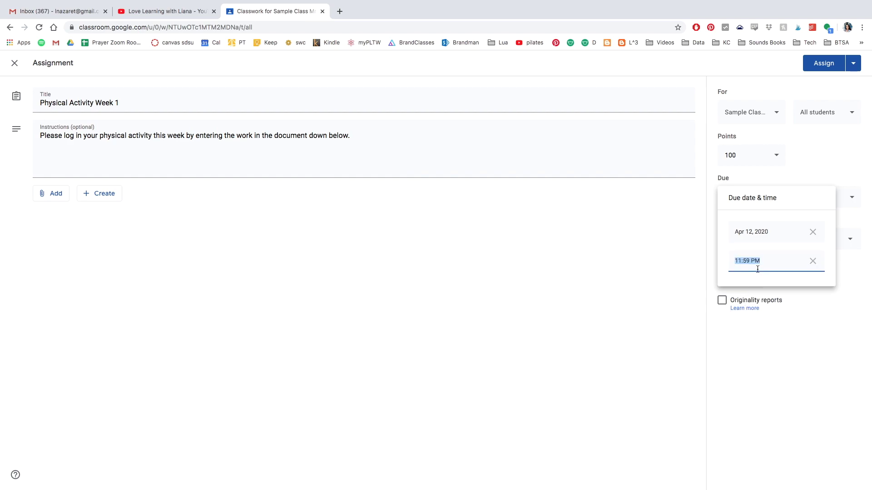
pyautogui.click(827, 175)
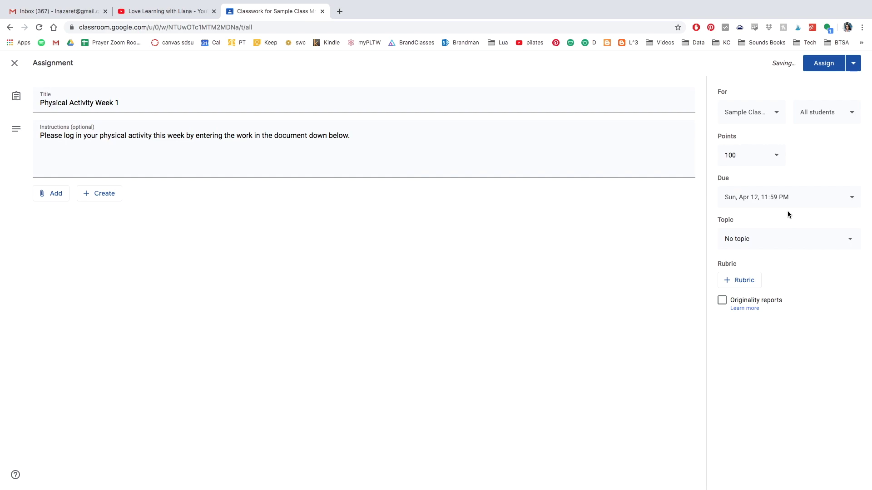
# File the assignment under the Physical Education topic.
pyautogui.click(789, 239)
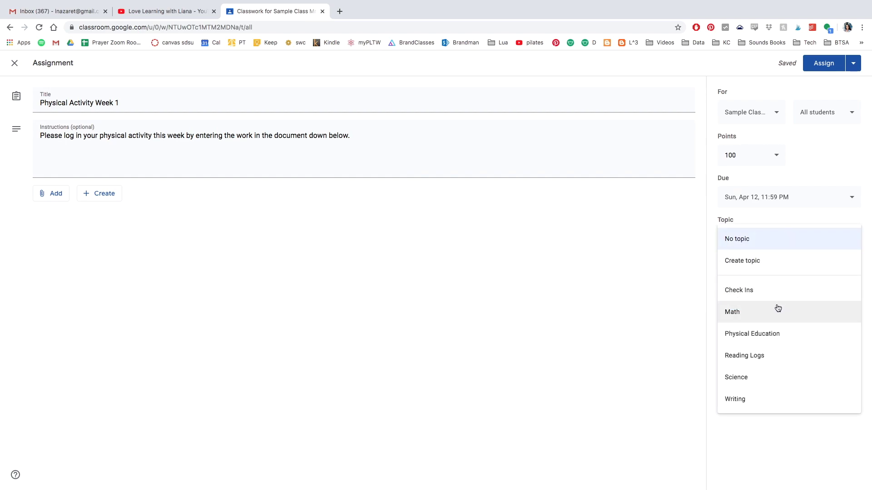
pyautogui.click(767, 334)
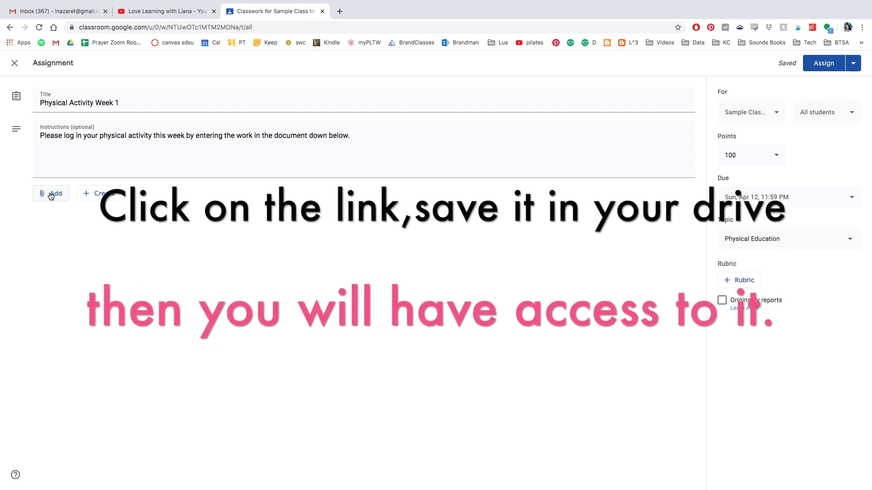
pyautogui.click(51, 194)
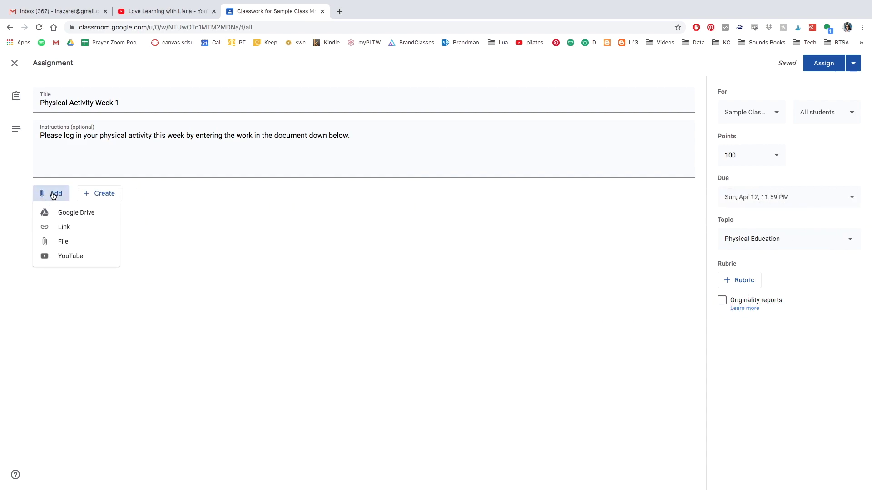
# Attach the Weekly Physical Activity Log from Drive, set 'Make a copy for each student', and assign it.
pyautogui.click(67, 213)
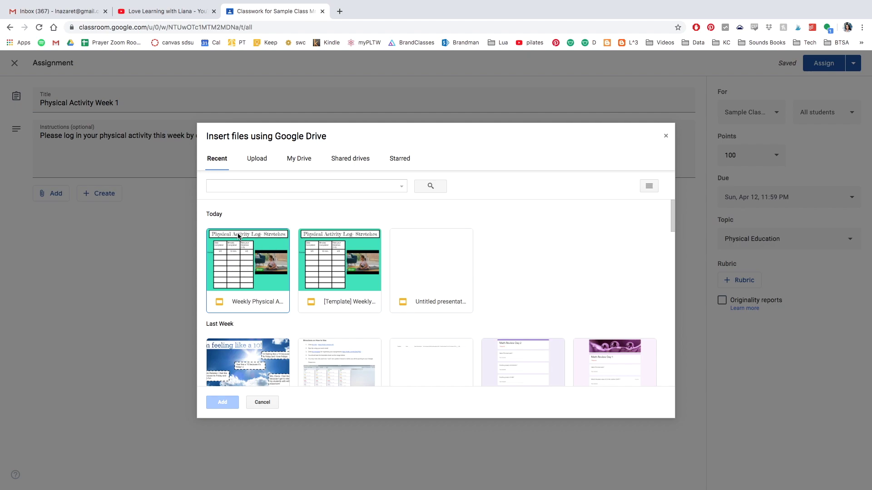
pyautogui.click(246, 276)
pyautogui.doubleClick(246, 275)
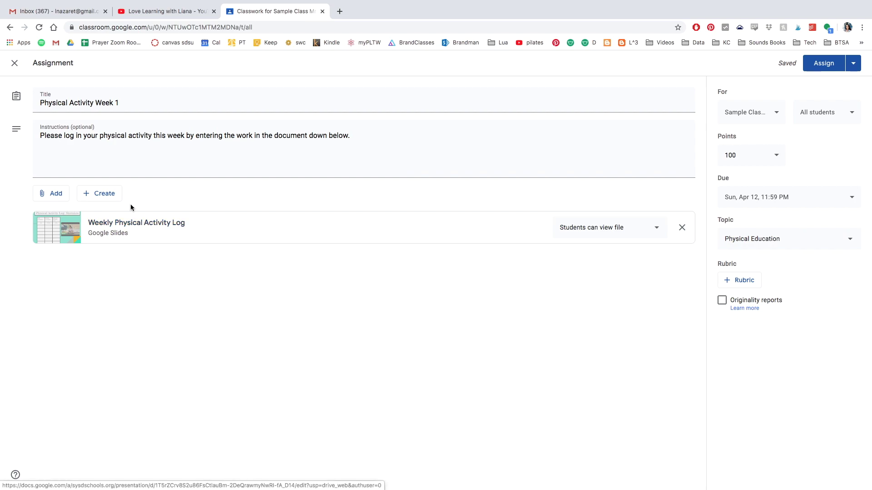
pyautogui.click(649, 229)
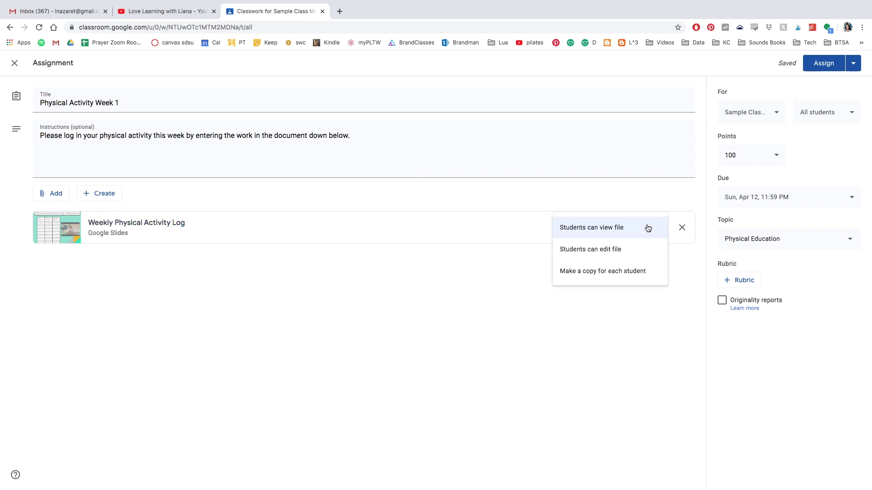
pyautogui.click(609, 274)
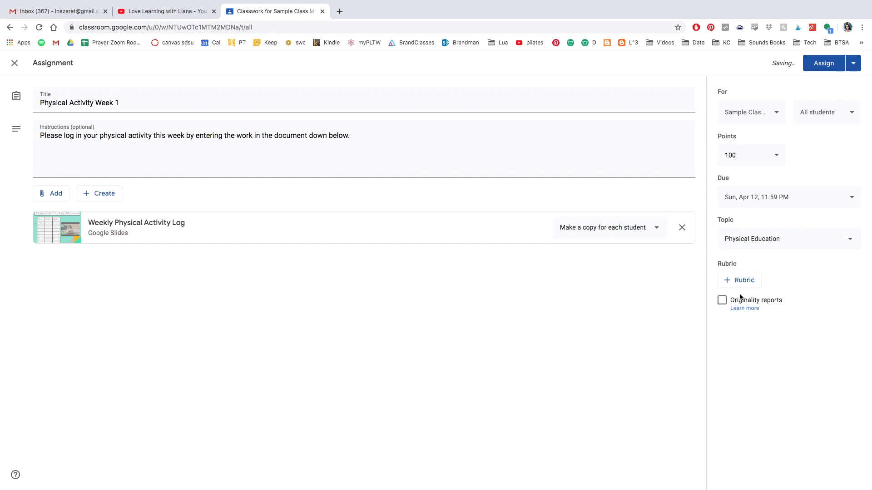
pyautogui.click(824, 64)
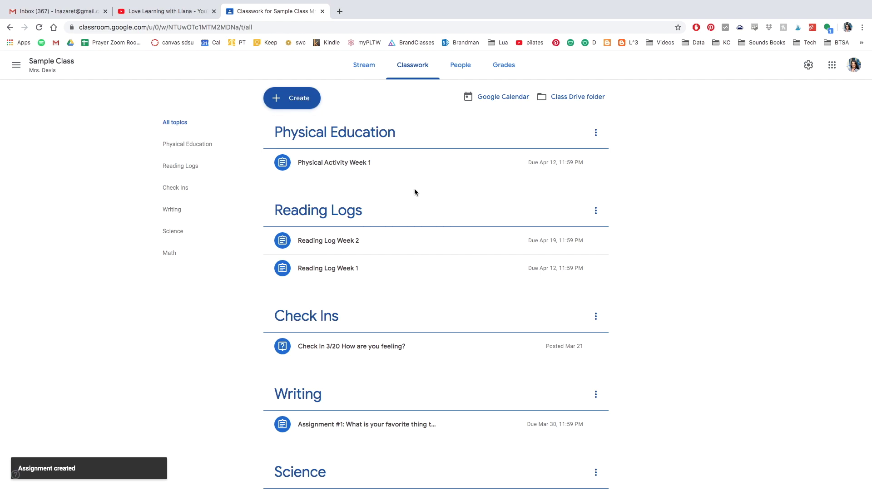
# Open the Physical Activity Week 1 assignment and show its Instructions tab.
pyautogui.click(323, 164)
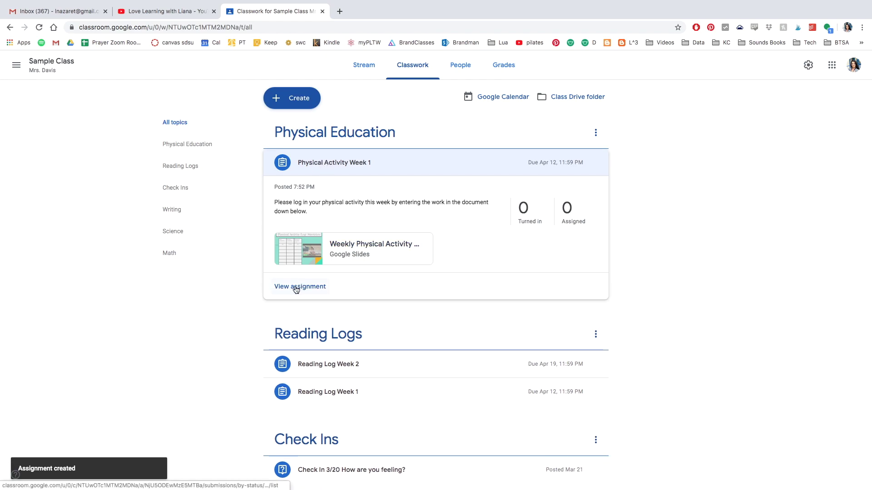
pyautogui.click(298, 287)
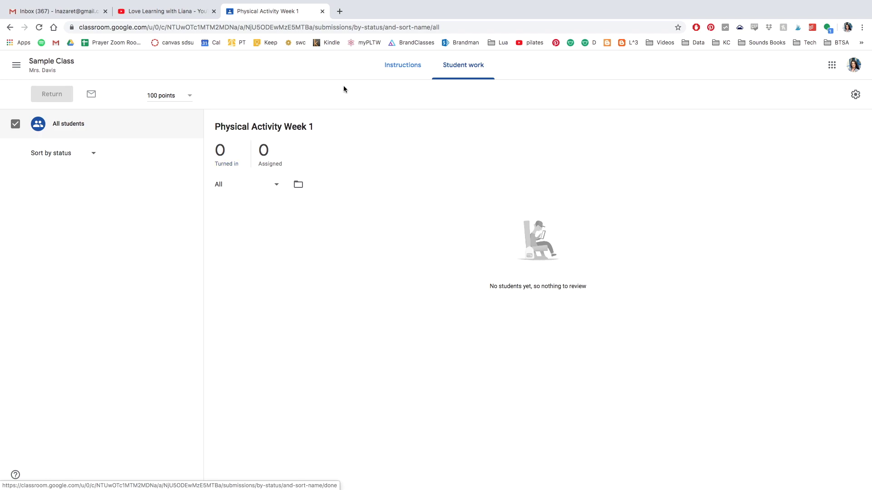
pyautogui.click(405, 65)
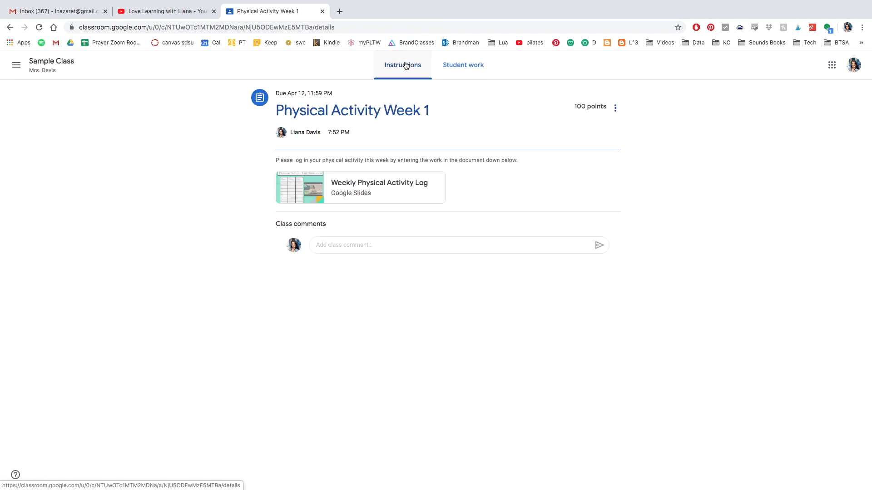
# Open the attached Weekly Physical Activity Log in Slides, then return to the Classroom tab.
pyautogui.click(327, 186)
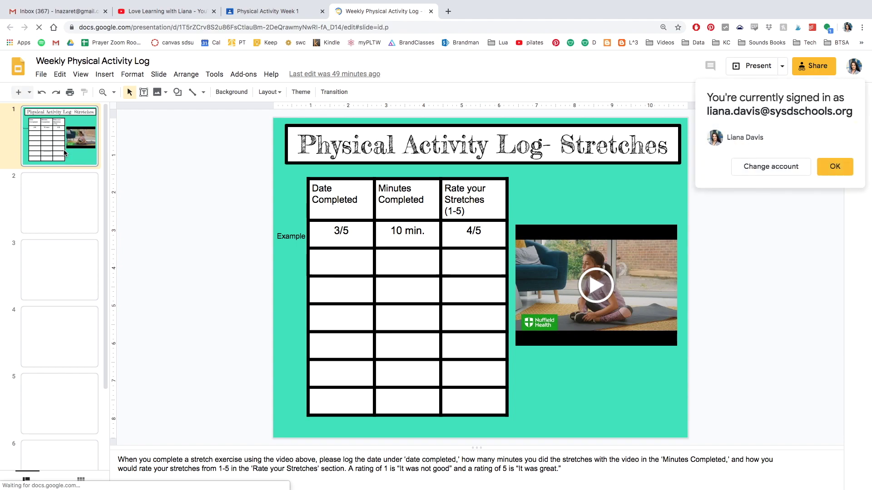
pyautogui.click(835, 168)
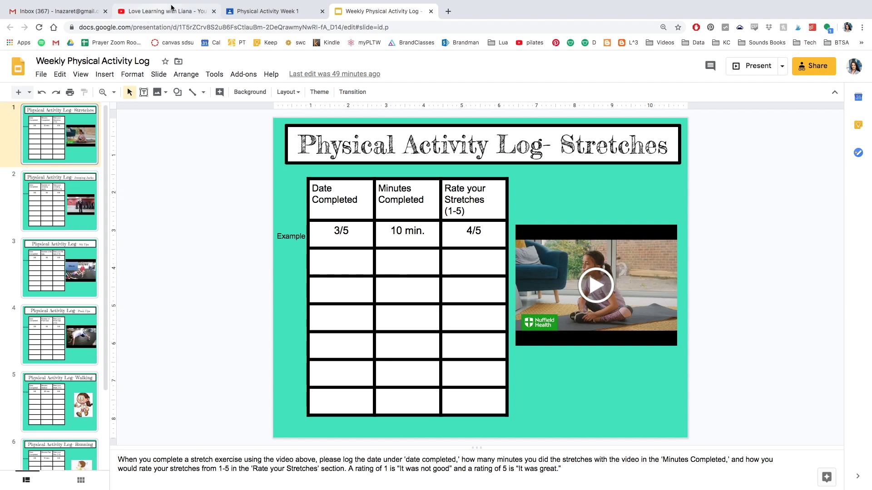
pyautogui.click(266, 10)
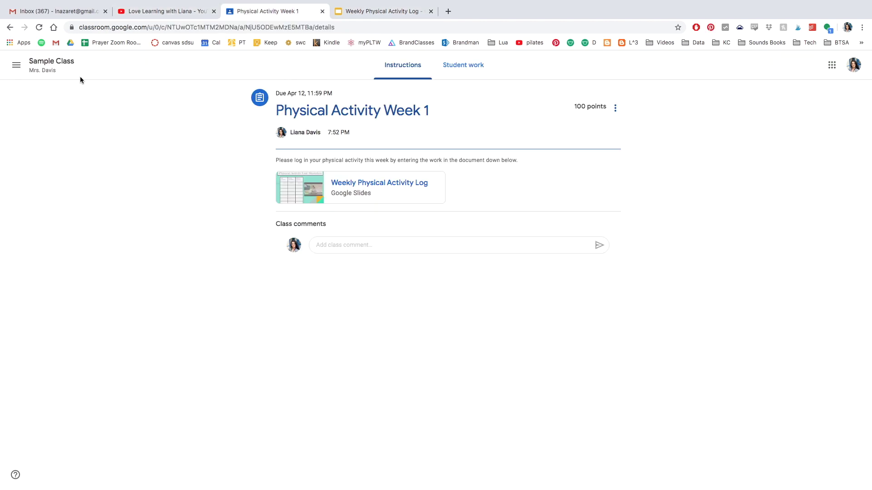
# Go to the Classwork page, start a new Material post, then discard it unposted.
pyautogui.click(51, 62)
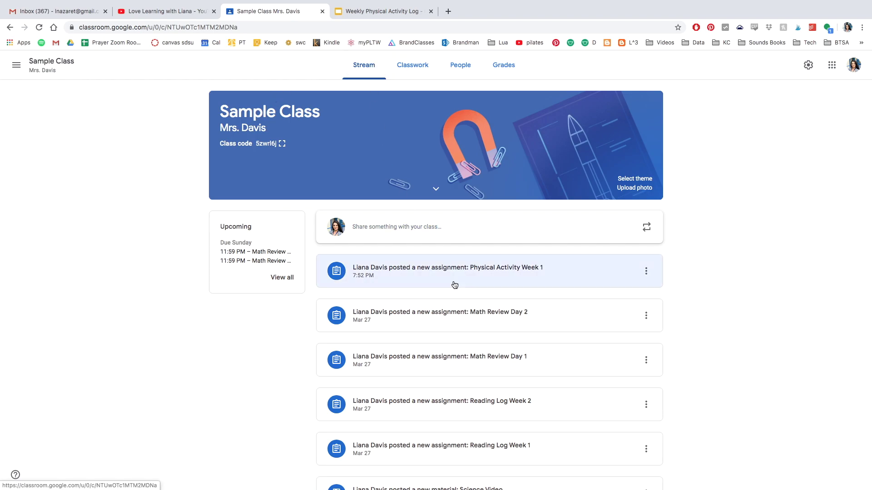
pyautogui.click(413, 64)
pyautogui.click(292, 98)
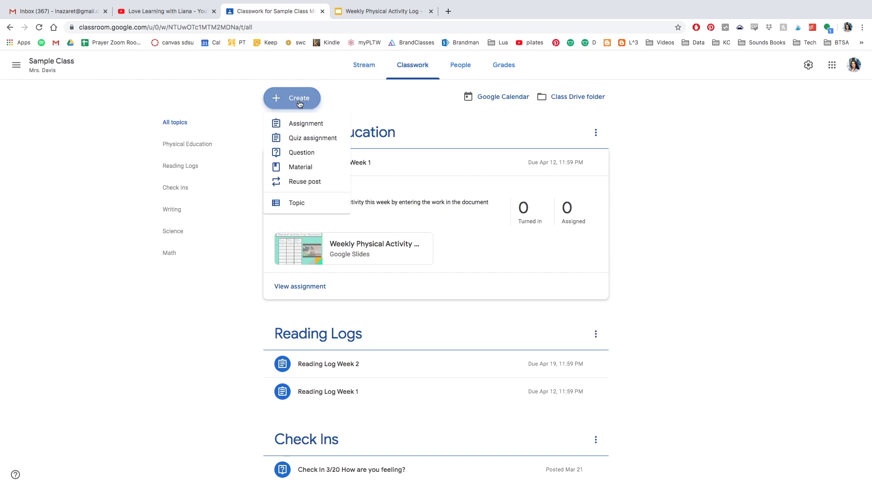
pyautogui.click(296, 169)
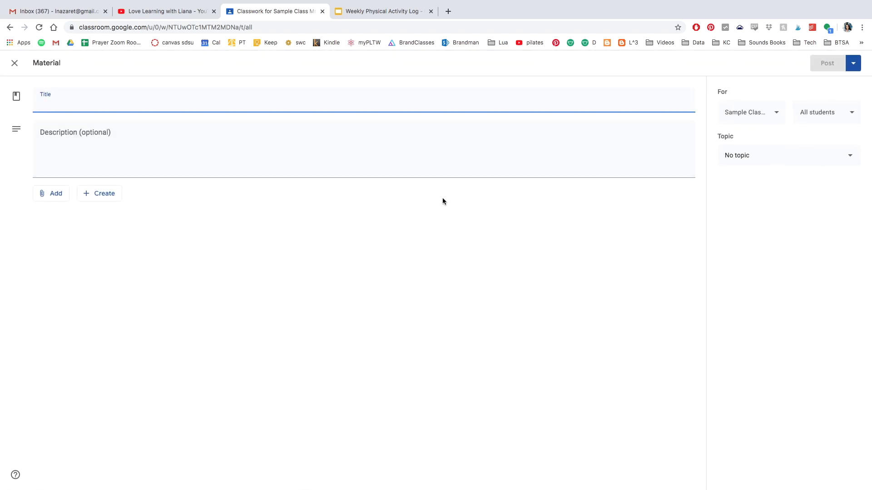
pyautogui.click(50, 194)
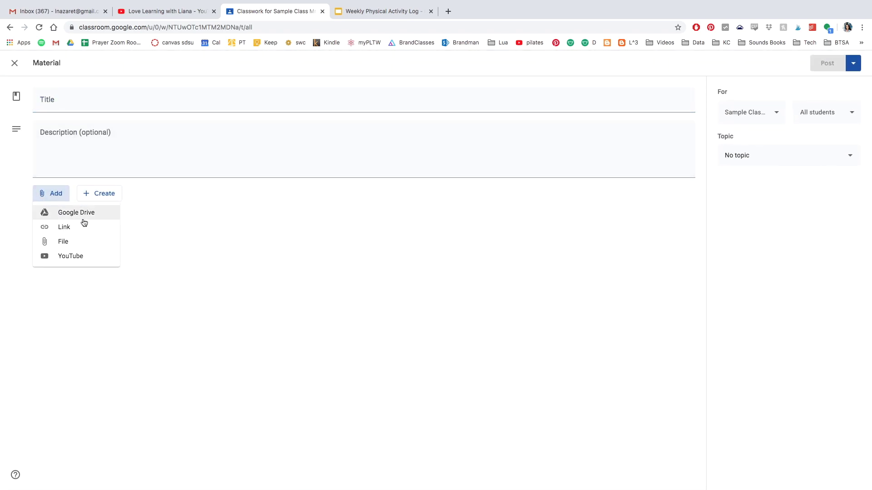
pyautogui.click(197, 220)
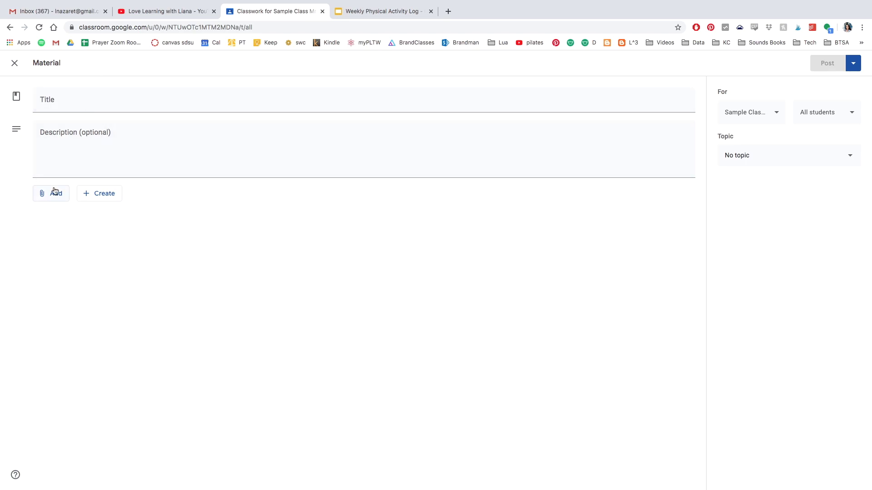
pyautogui.click(15, 63)
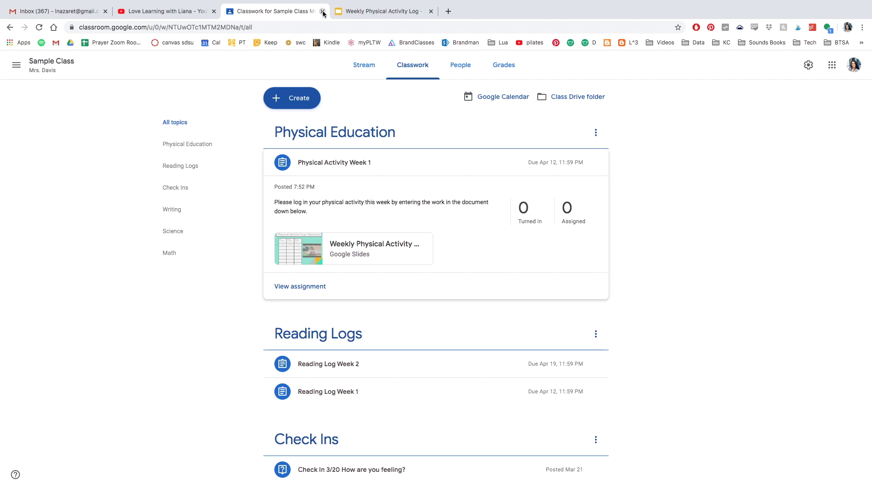
pyautogui.click(344, 12)
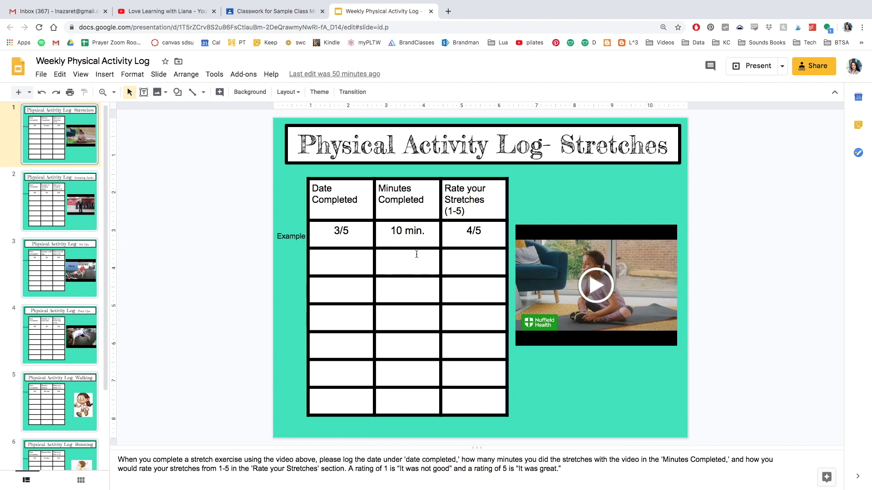
# Review the Stretches slide's 4/5 example rating and speaker notes, then show the Jumping Jacks slide.
pyautogui.moveTo(485, 230); pyautogui.dragTo(465, 230)
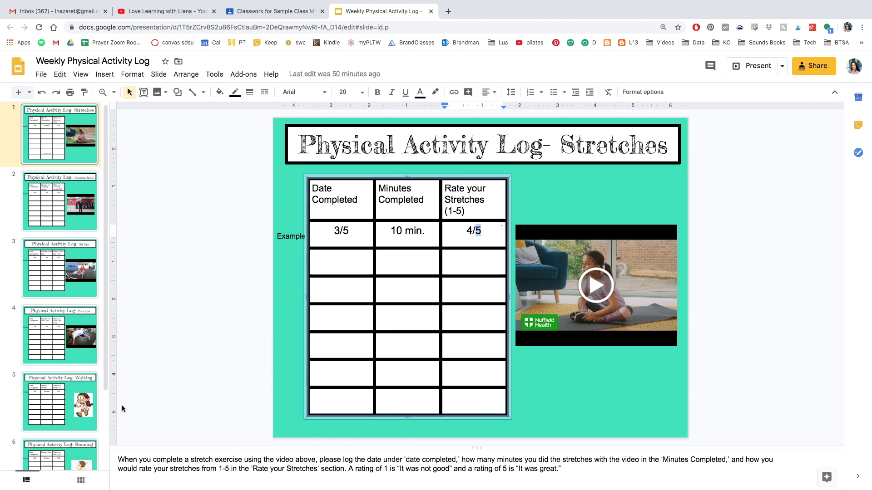
pyautogui.click(116, 459)
pyautogui.moveTo(116, 459); pyautogui.dragTo(619, 478)
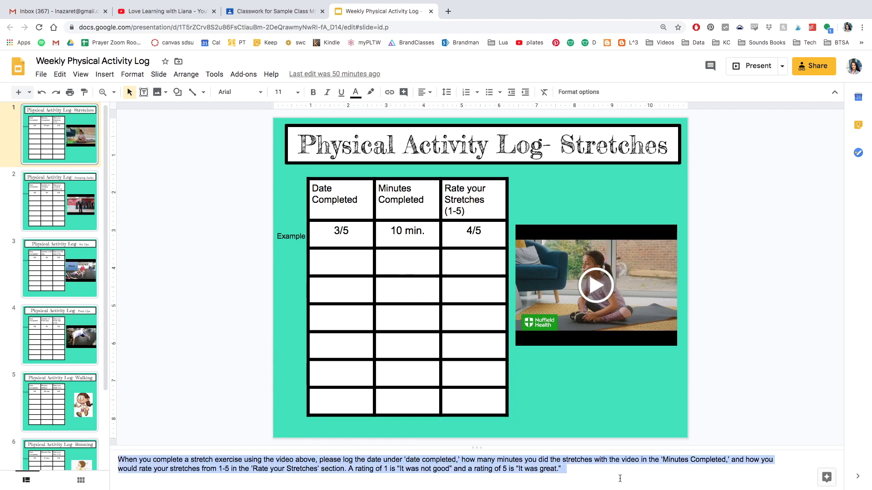
pyautogui.click(570, 471)
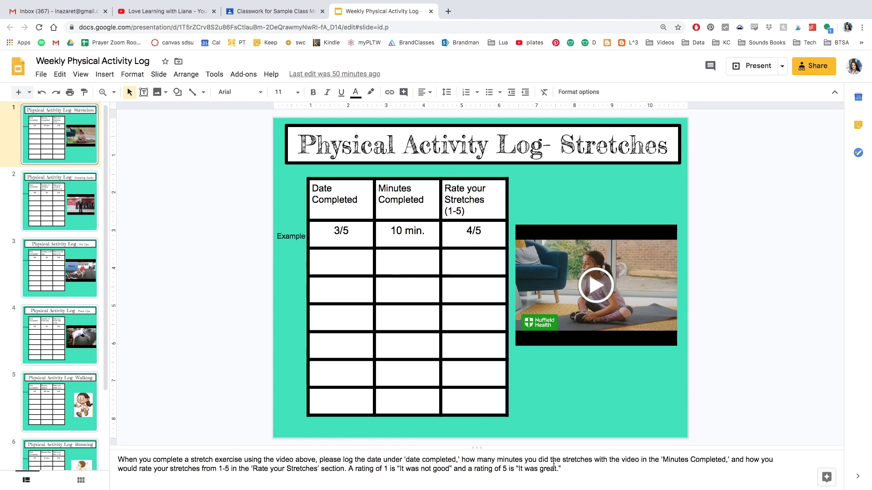
pyautogui.moveTo(571, 469); pyautogui.dragTo(81, 446)
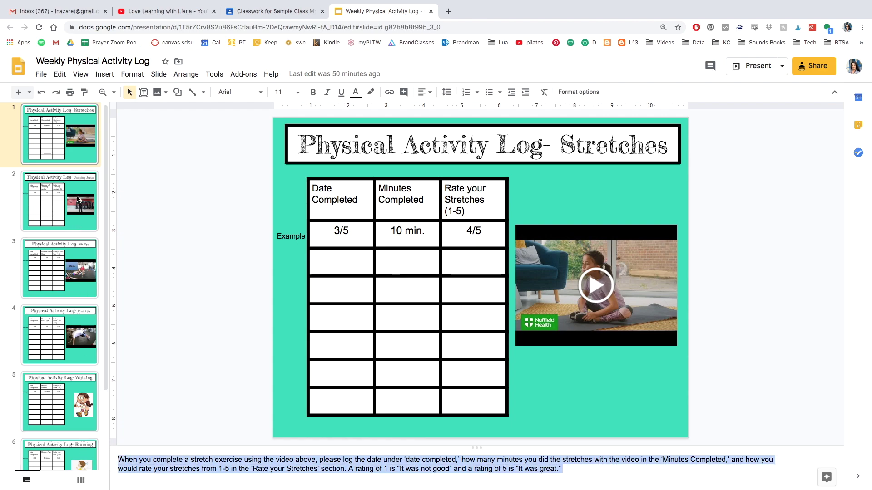
pyautogui.click(78, 200)
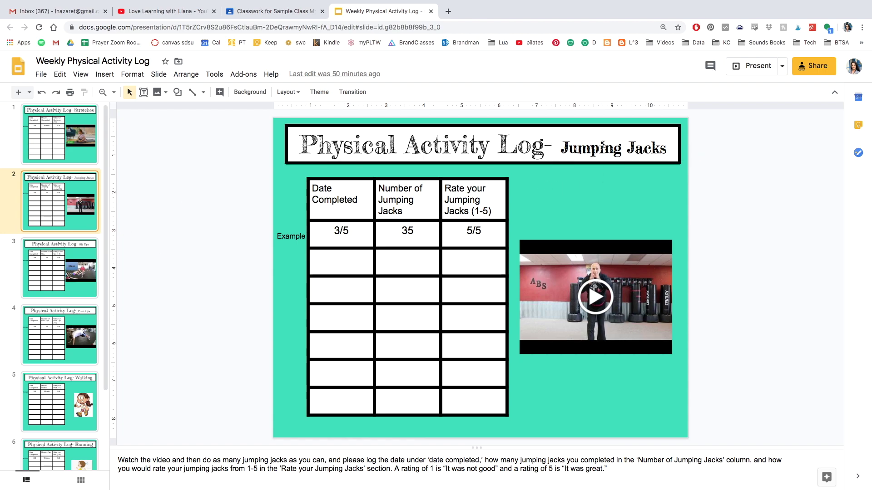
# Step through the Sit Ups, Push Ups, Walking, Running and Other activities slides.
pyautogui.click(45, 268)
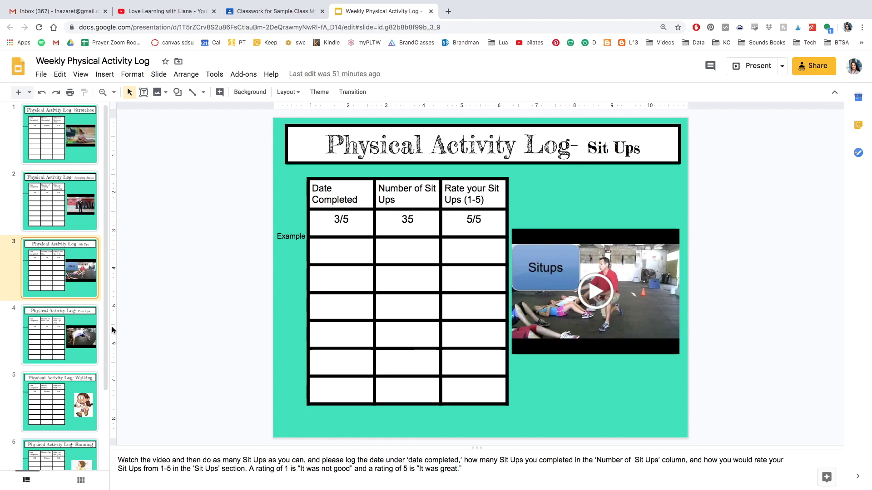
pyautogui.click(72, 335)
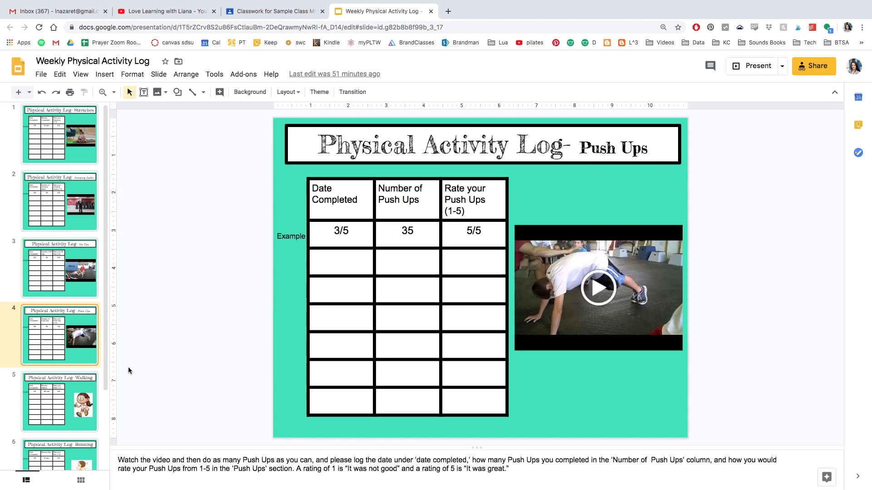
pyautogui.click(65, 392)
pyautogui.scroll(-2, 67, 390)
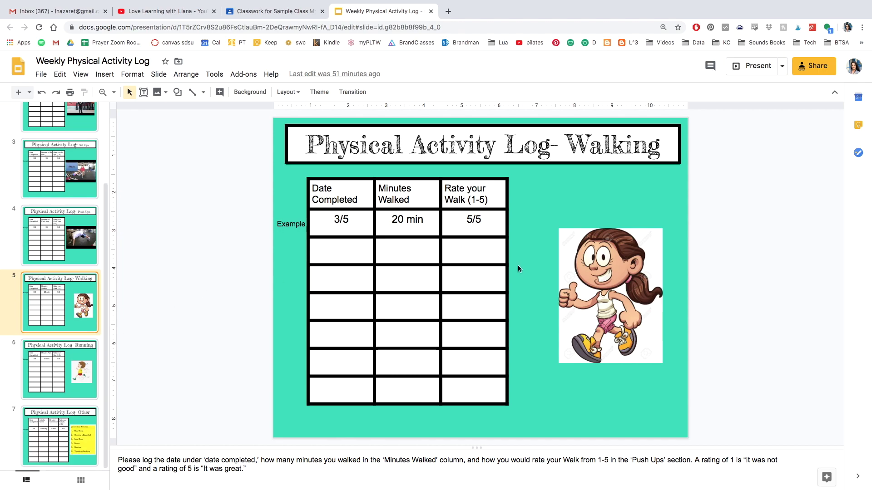
pyautogui.click(58, 363)
pyautogui.click(70, 436)
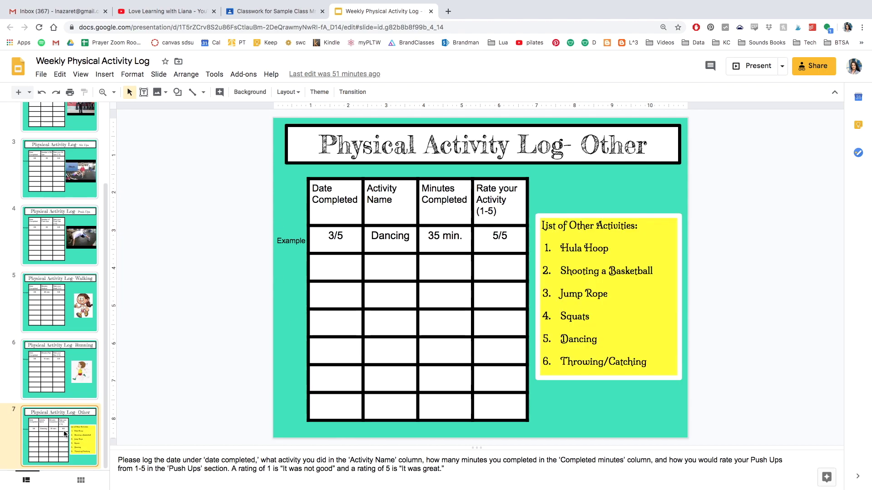